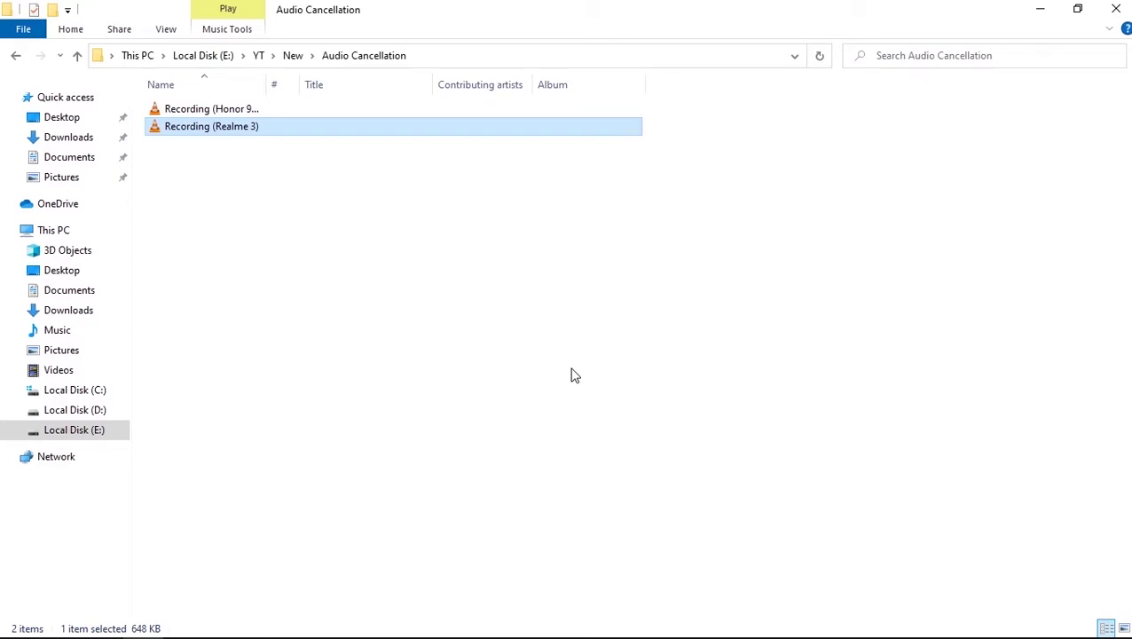
Open the Recording (Realme 3) file from the Audio Cancellation folder in Adobe Audition's waveform editor.
click(264, 621)
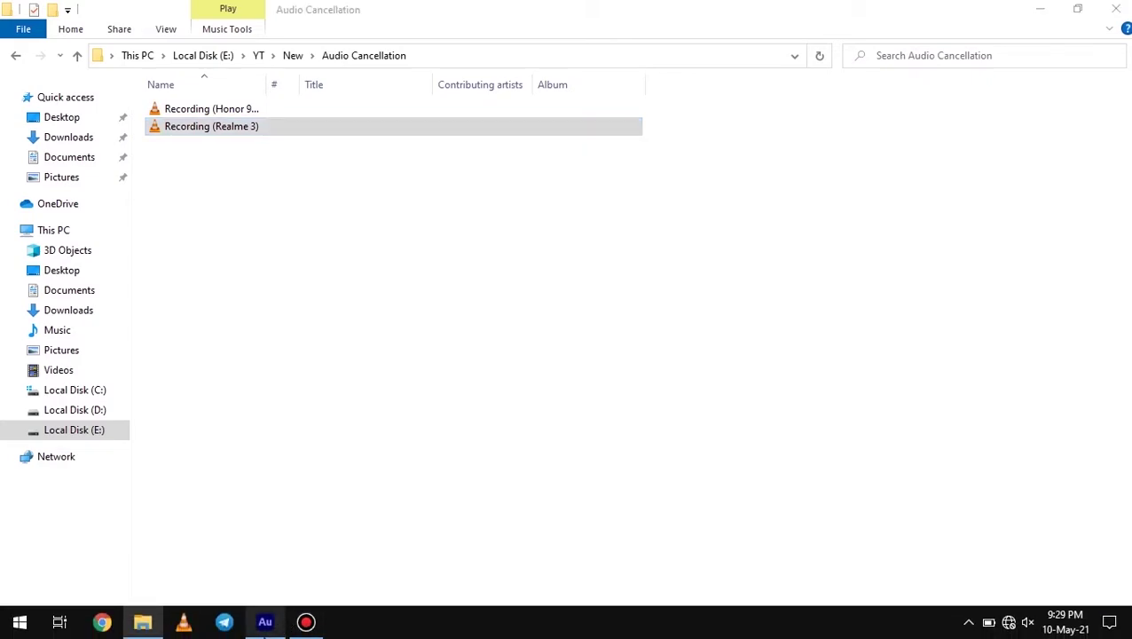
click(265, 621)
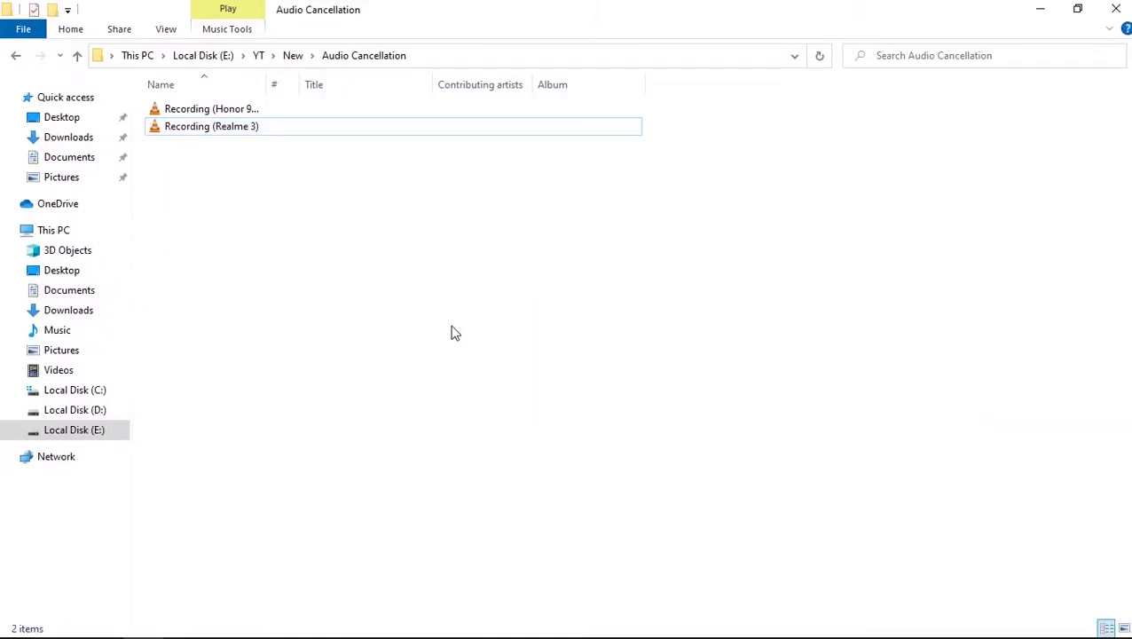
click(200, 129)
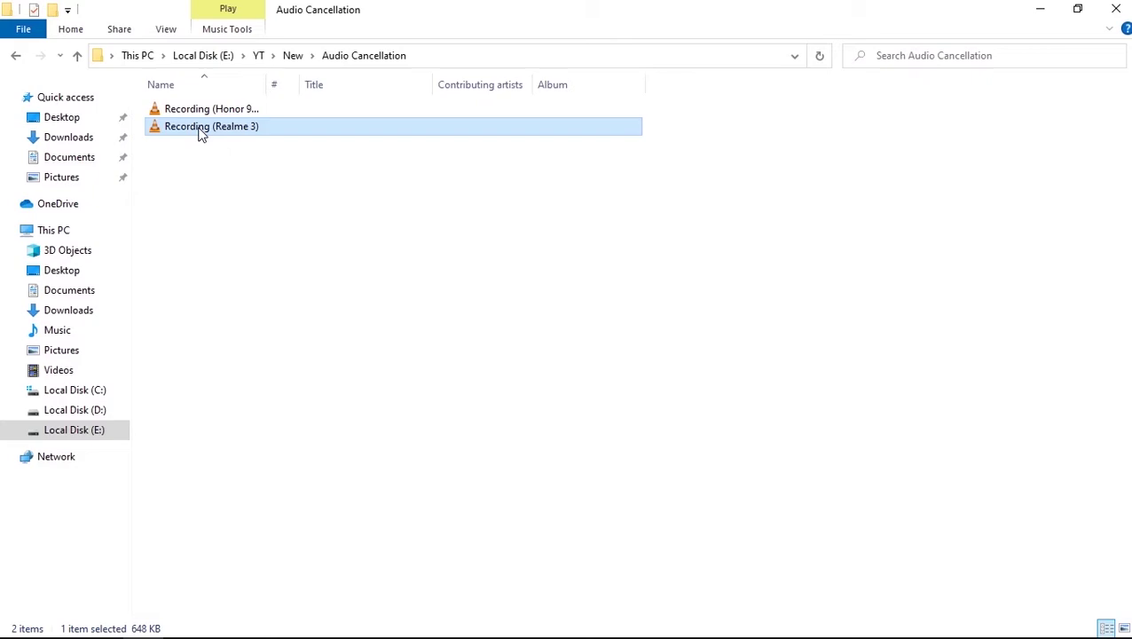
drag(199, 131, 536, 358)
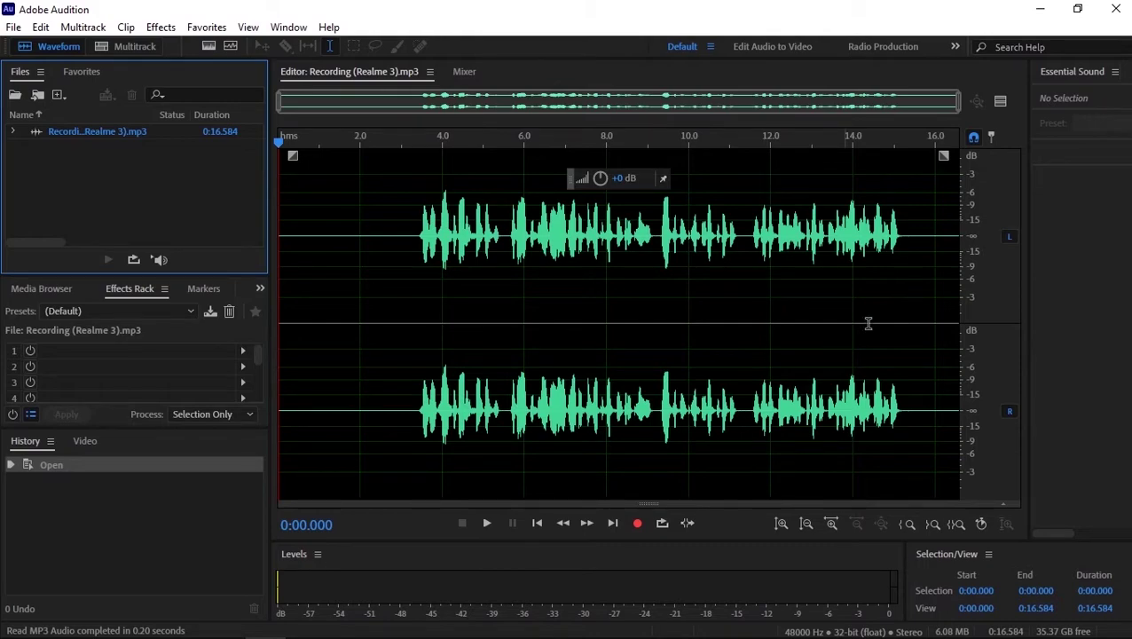
Disable the left channel and invert the entire right channel of the Realme 3 recording.
click(1008, 237)
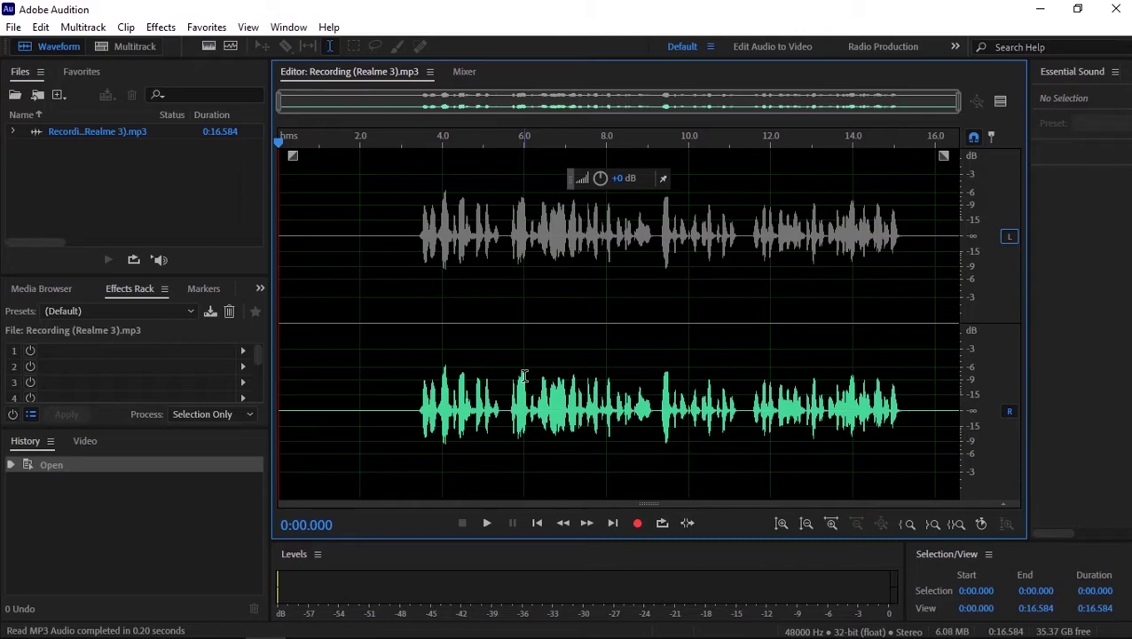
key(ctrl+a)
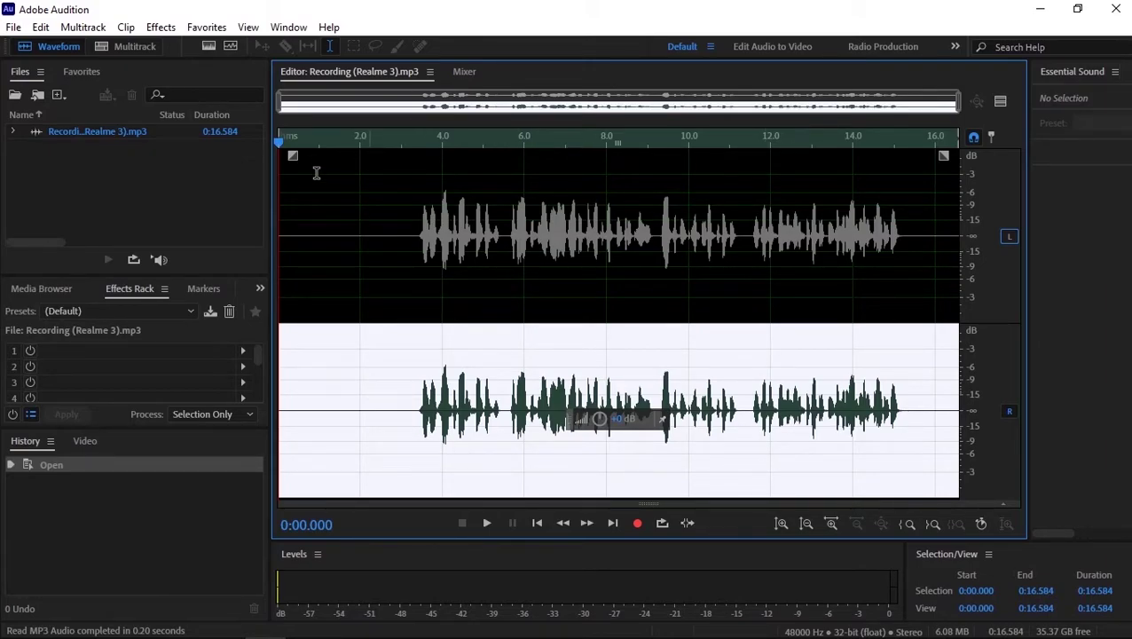
click(162, 29)
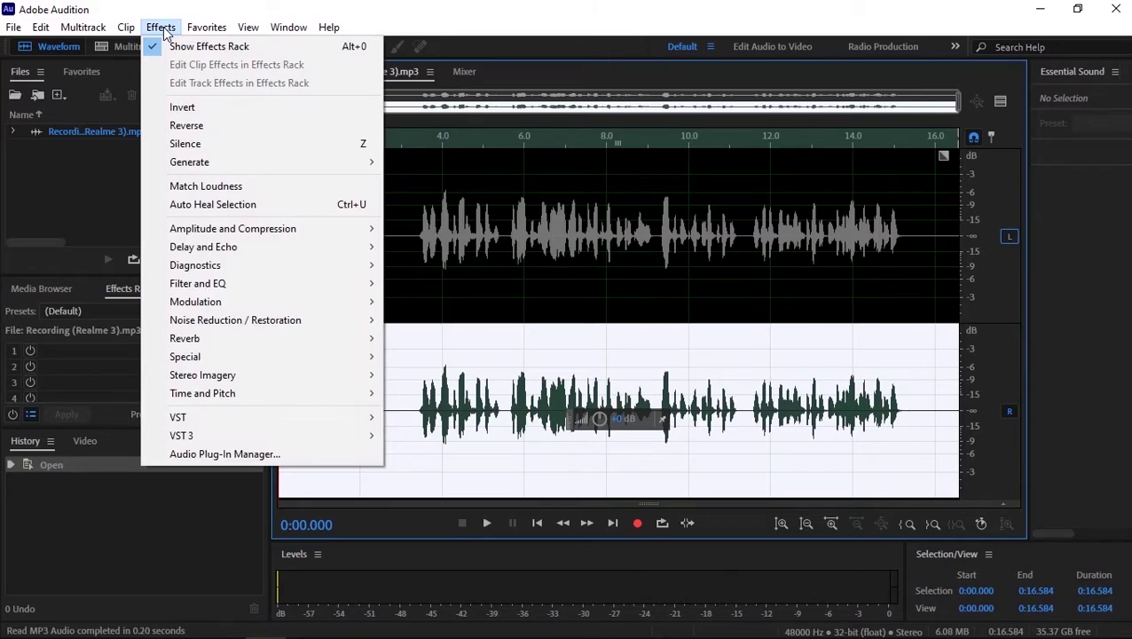
click(183, 107)
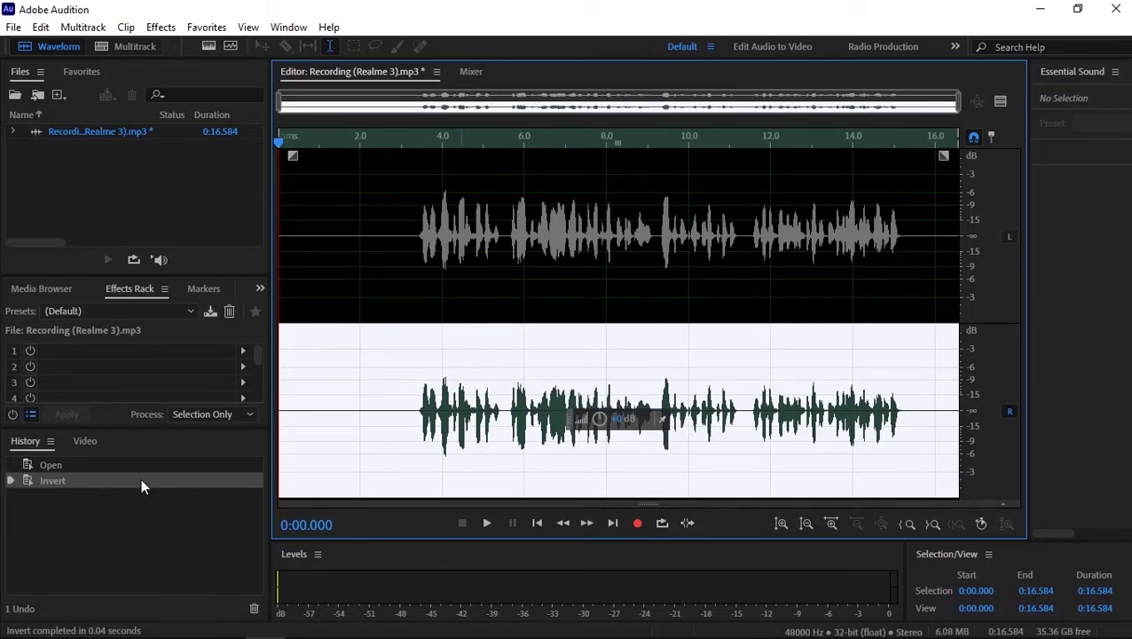
Compare the waveform before and after the inversion, keep the inverted state, re-enable the left channel and clear the selection.
click(69, 463)
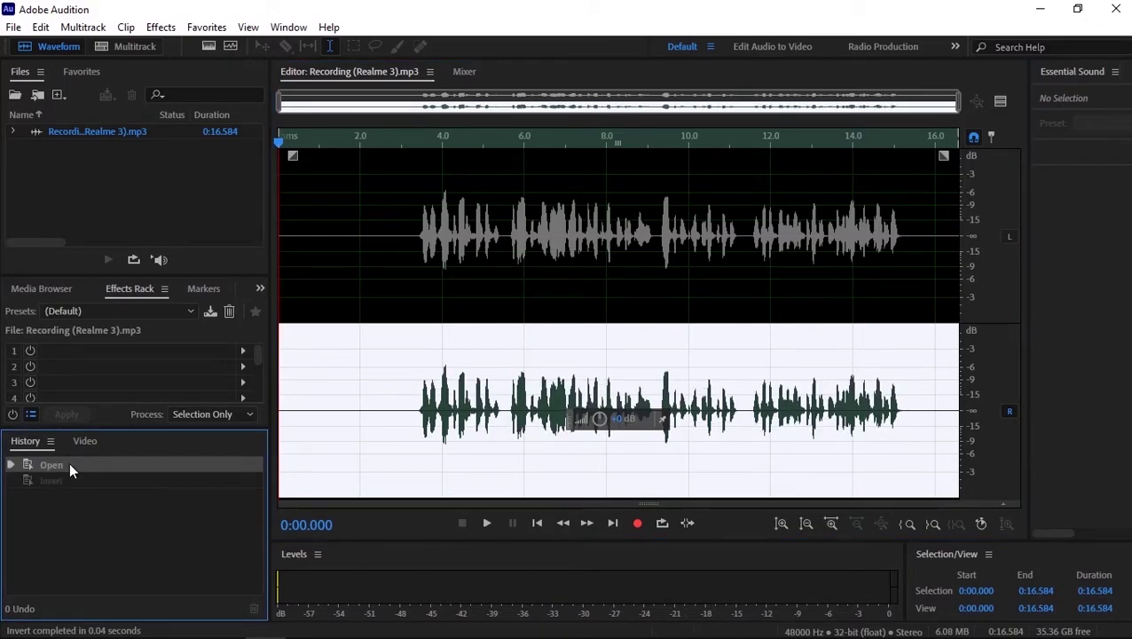
click(70, 480)
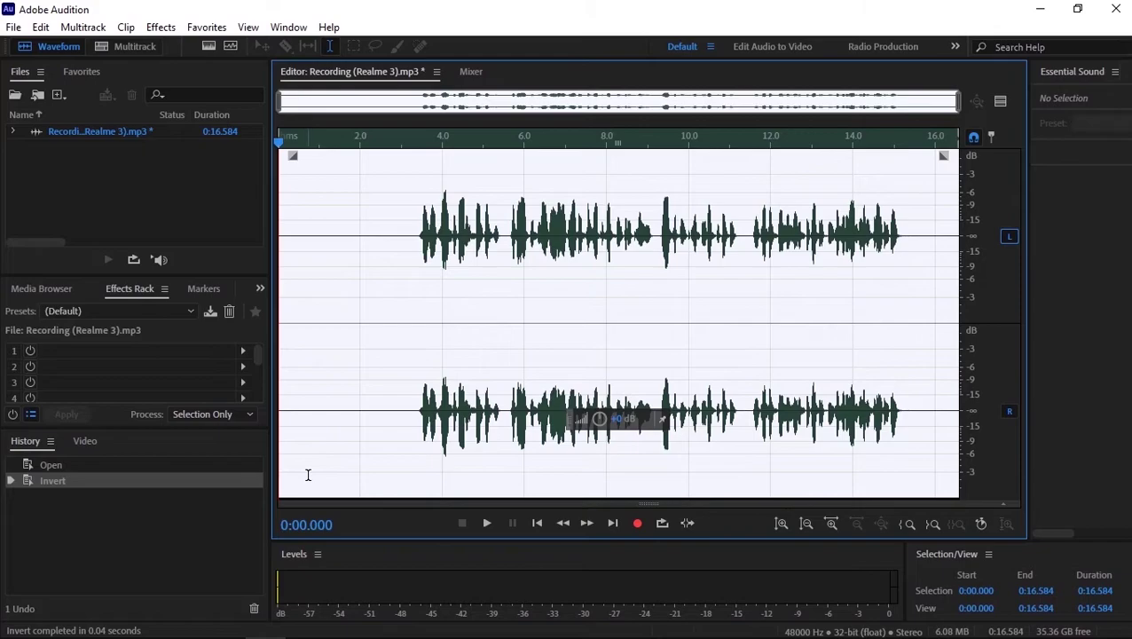
click(359, 441)
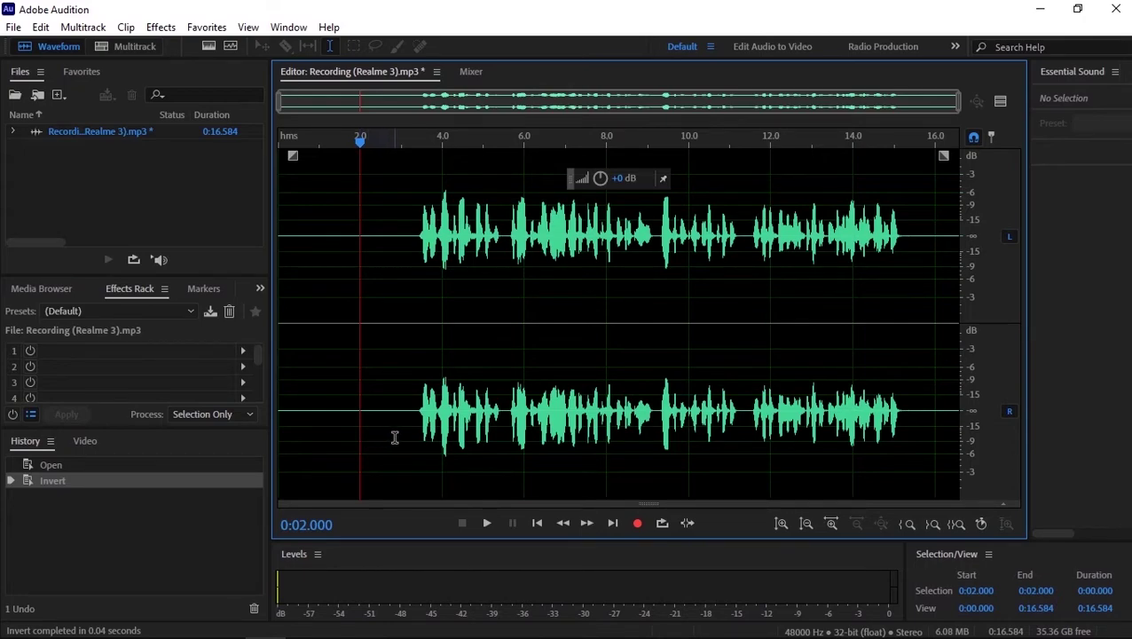
Delete the silence before and after the speech in the Realme 3 recording and play the result.
drag(394, 437, 8, 470)
key(Delete)
drag(909, 422, 1084, 435)
key(Delete)
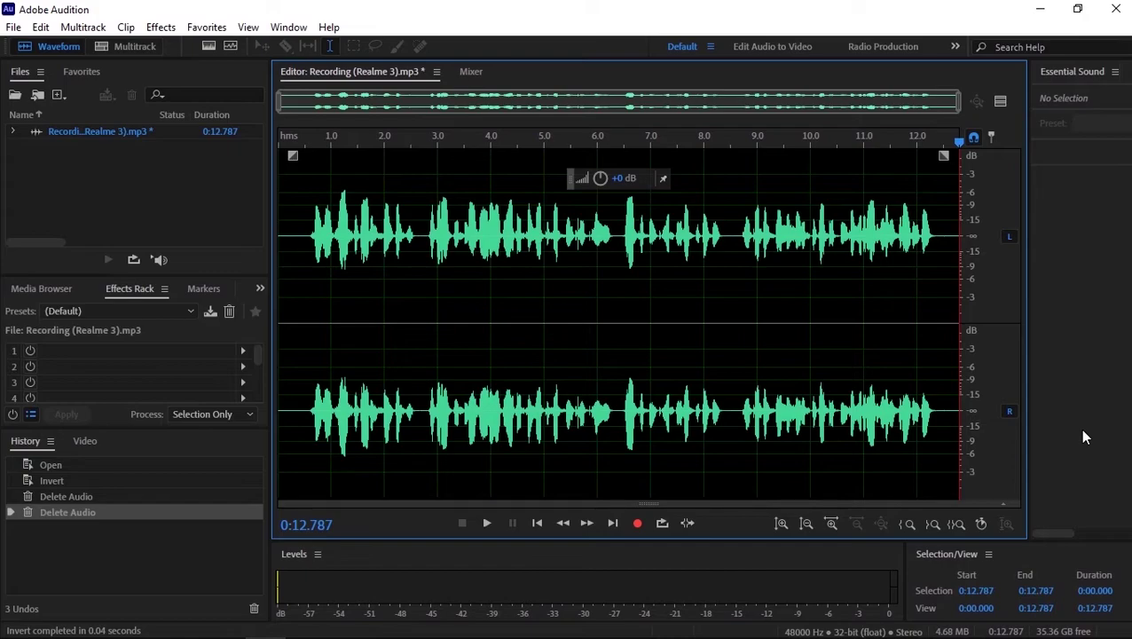
key(space)
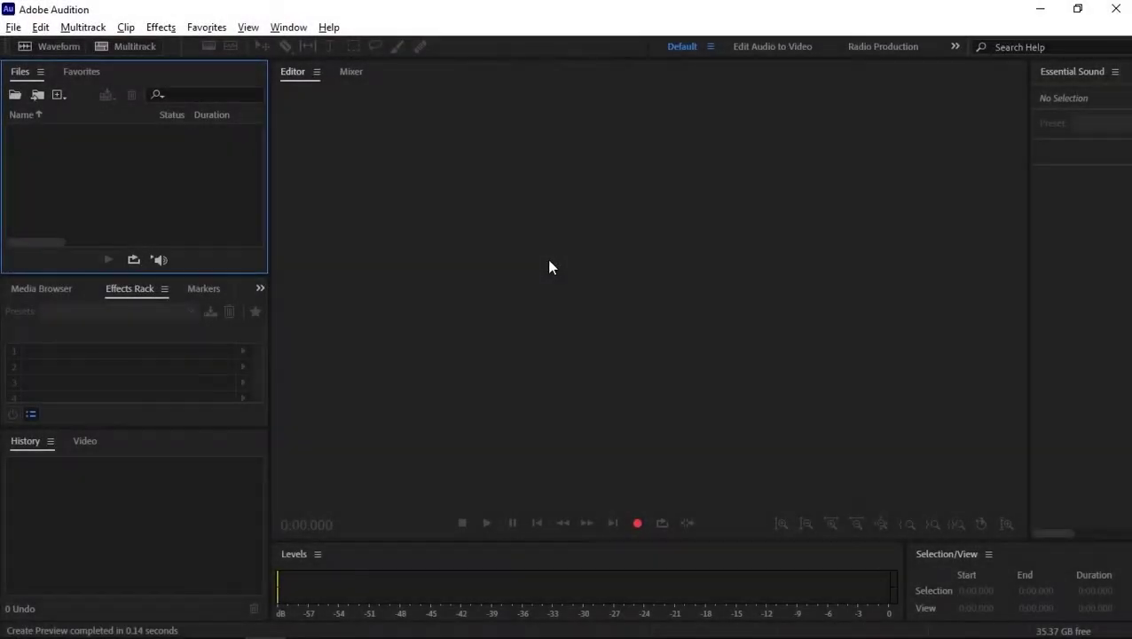
Open the Recording (Honor 9 Lite) file from the Audio Cancellation folder in Adobe Audition's waveform editor.
key(alt+Tab)
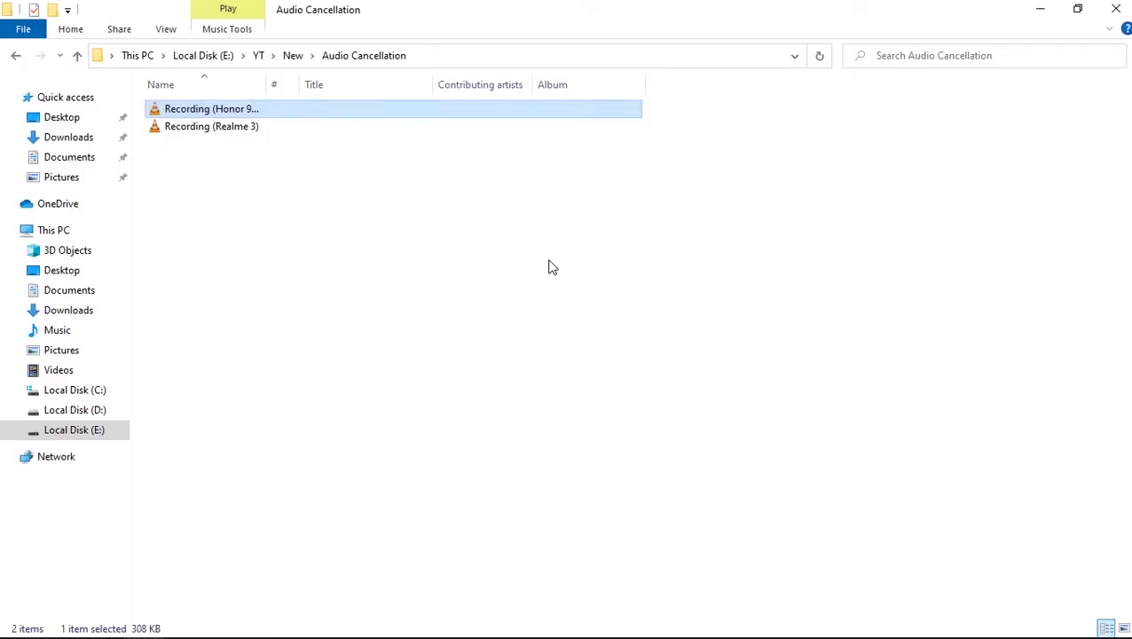
drag(184, 114, 589, 305)
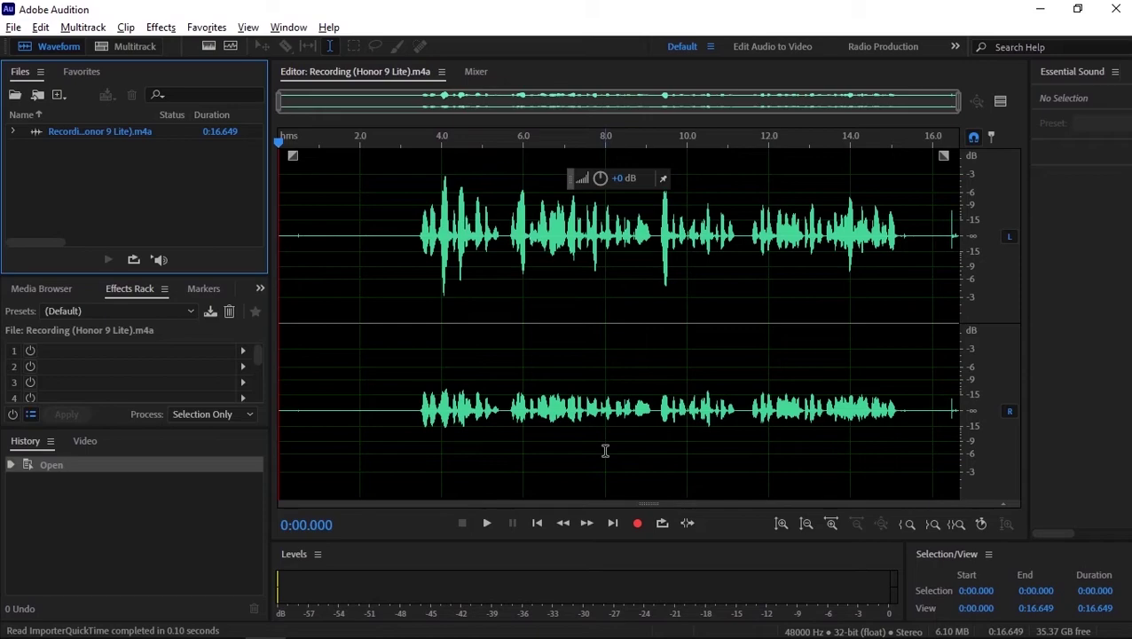
Replace the right channel of the Honor 9 Lite recording with a copy of the left channel, leaving both channels enabled.
click(1007, 412)
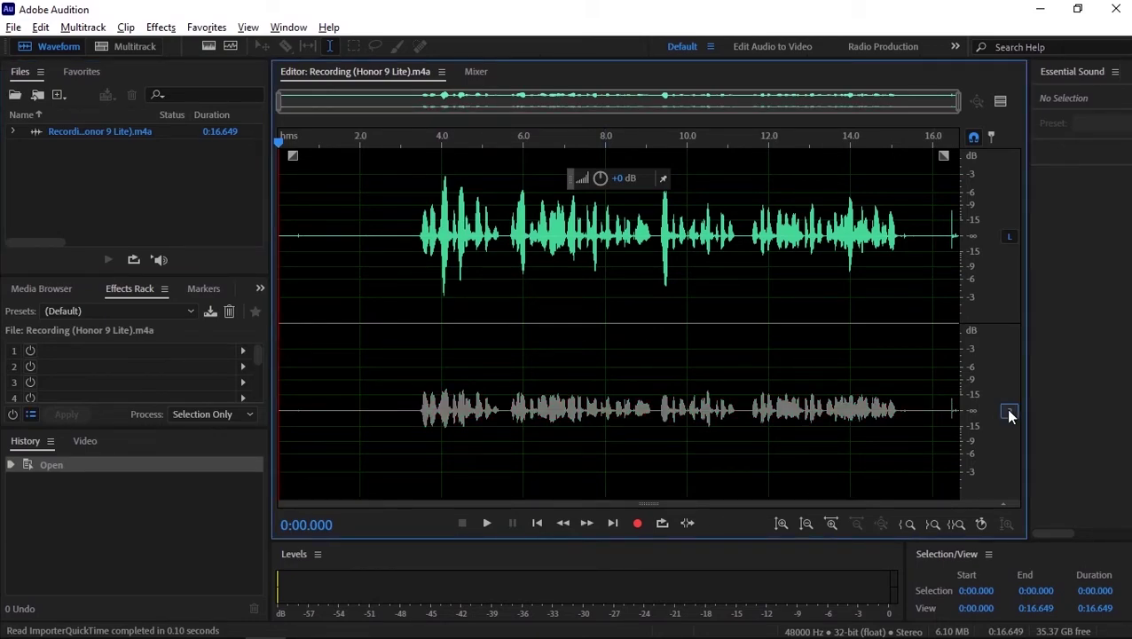
key(ctrl+a)
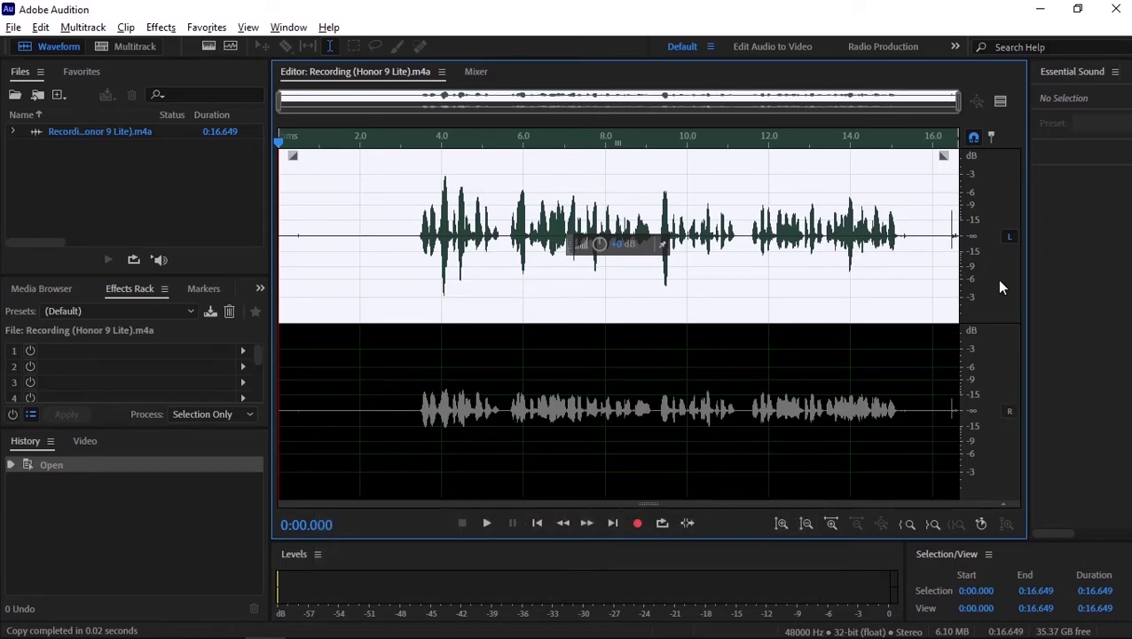
click(1008, 238)
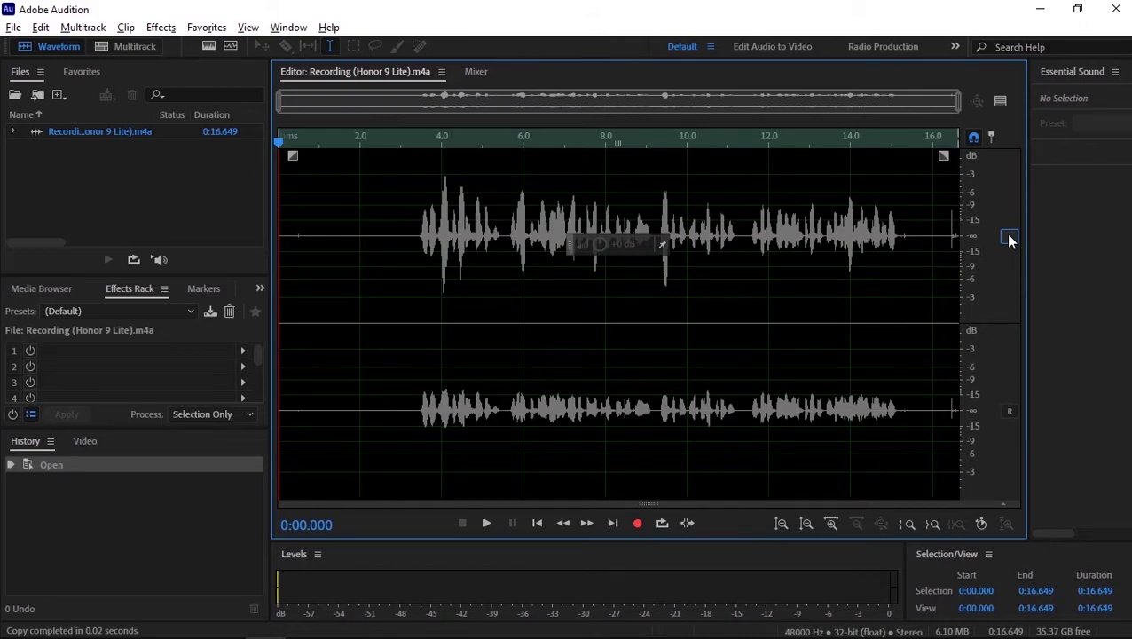
click(1009, 412)
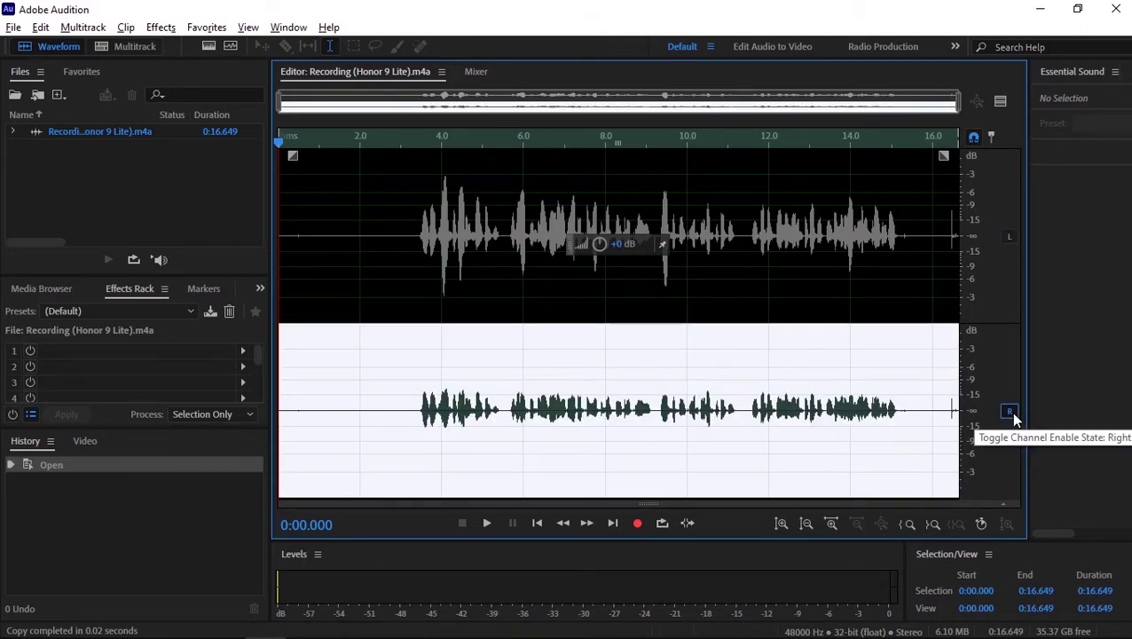
key(ctrl+v)
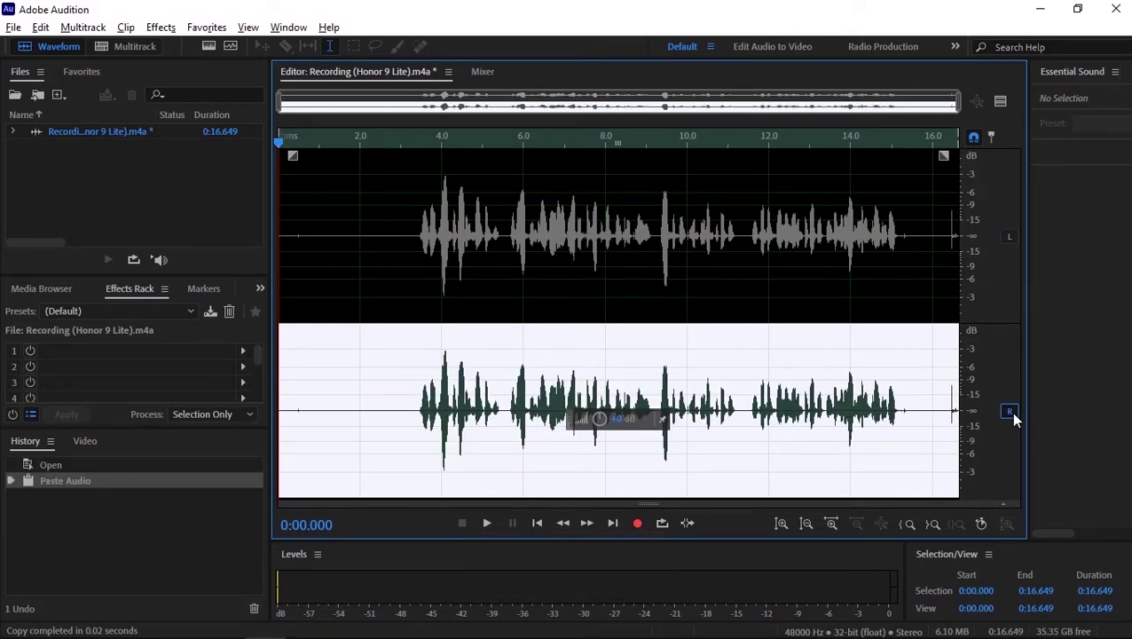
click(1008, 237)
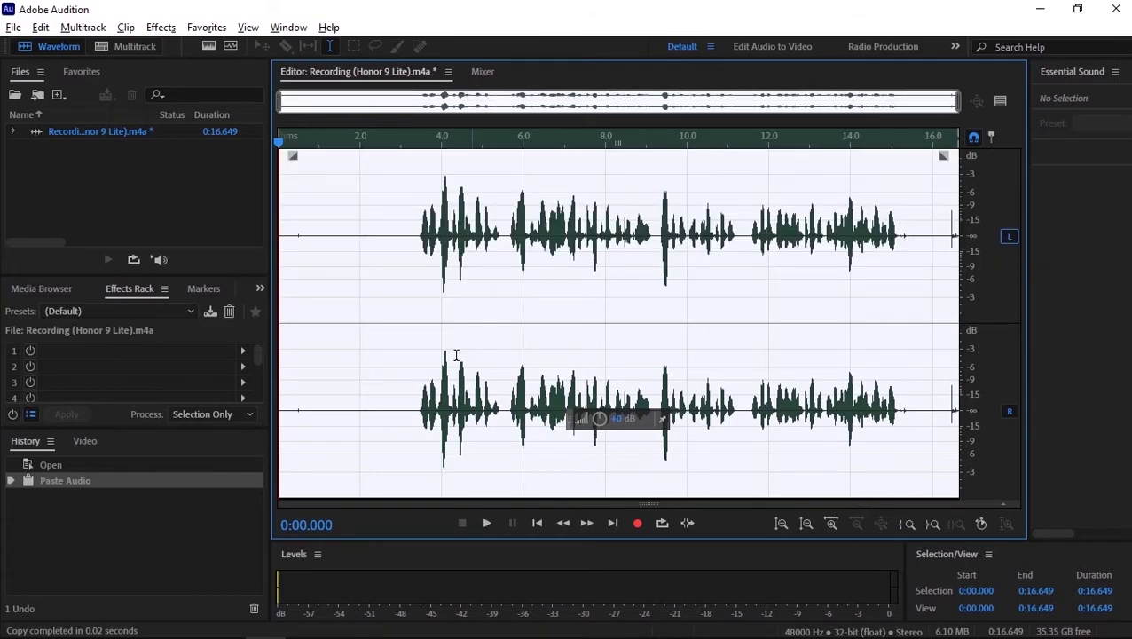
click(376, 399)
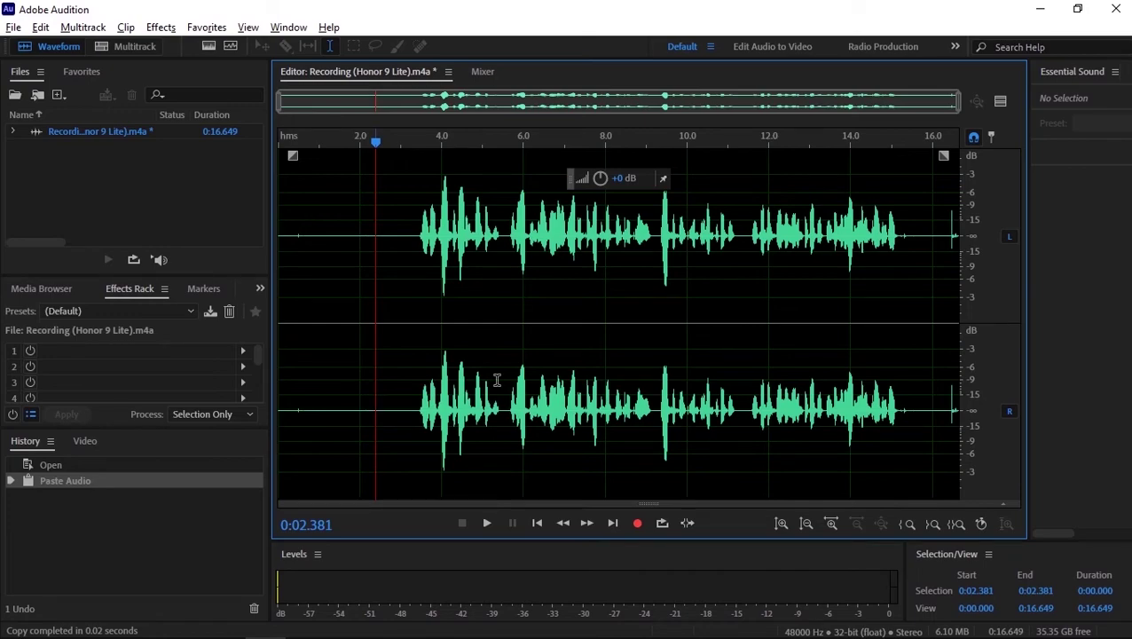
Invert only the right channel of the Honor 9 Lite recording, re-enable the left channel and clear the selection.
click(1011, 237)
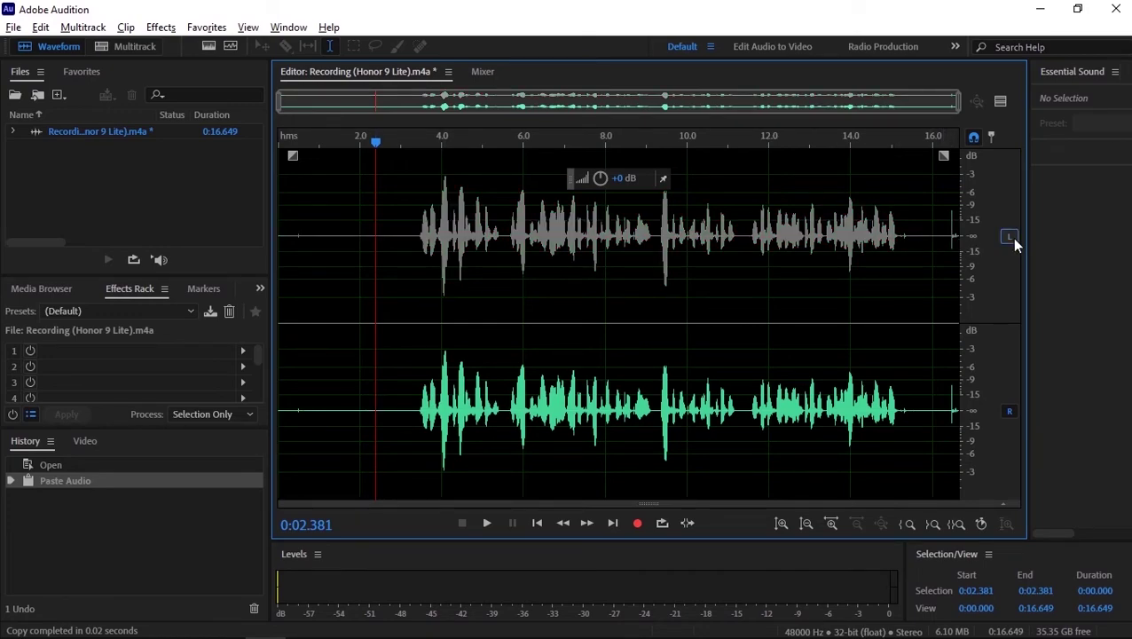
key(ctrl+a)
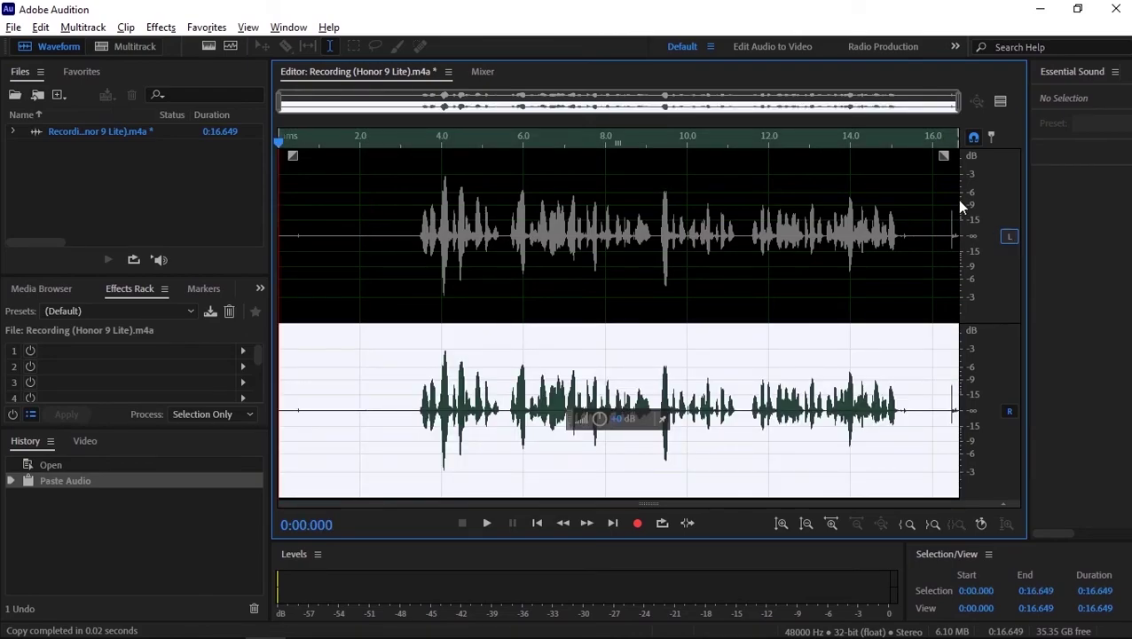
click(158, 28)
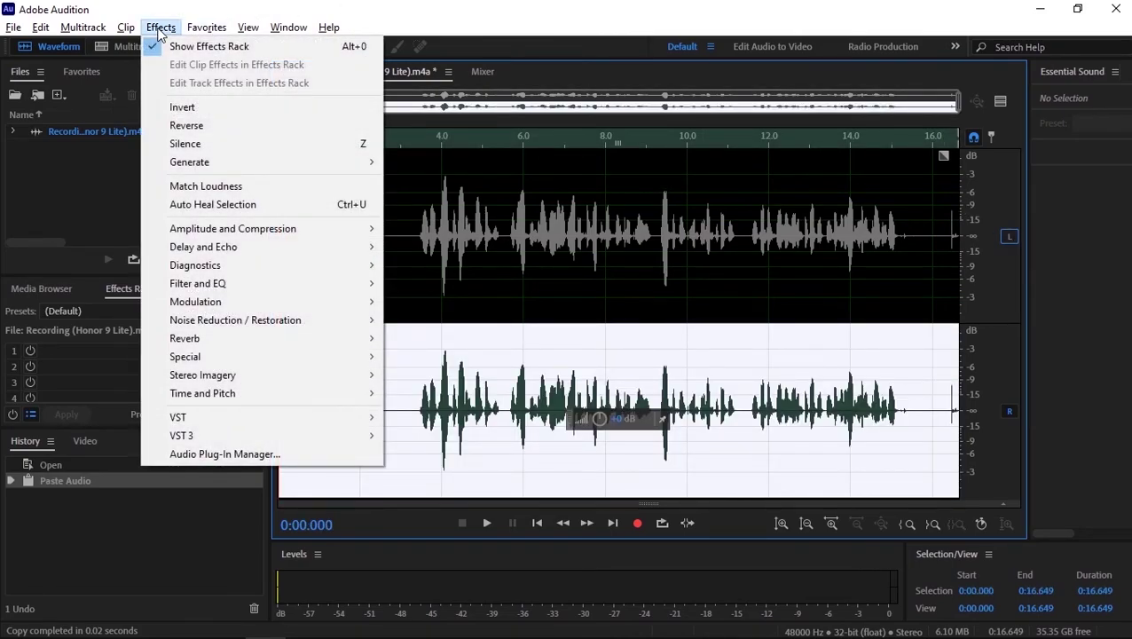
click(183, 108)
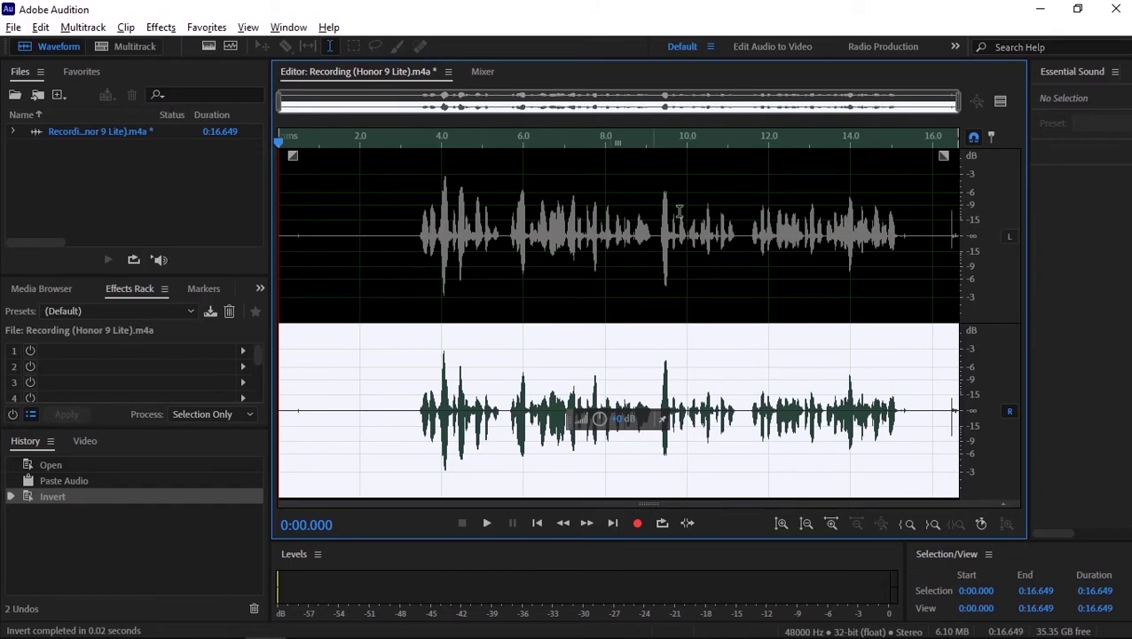
click(1007, 236)
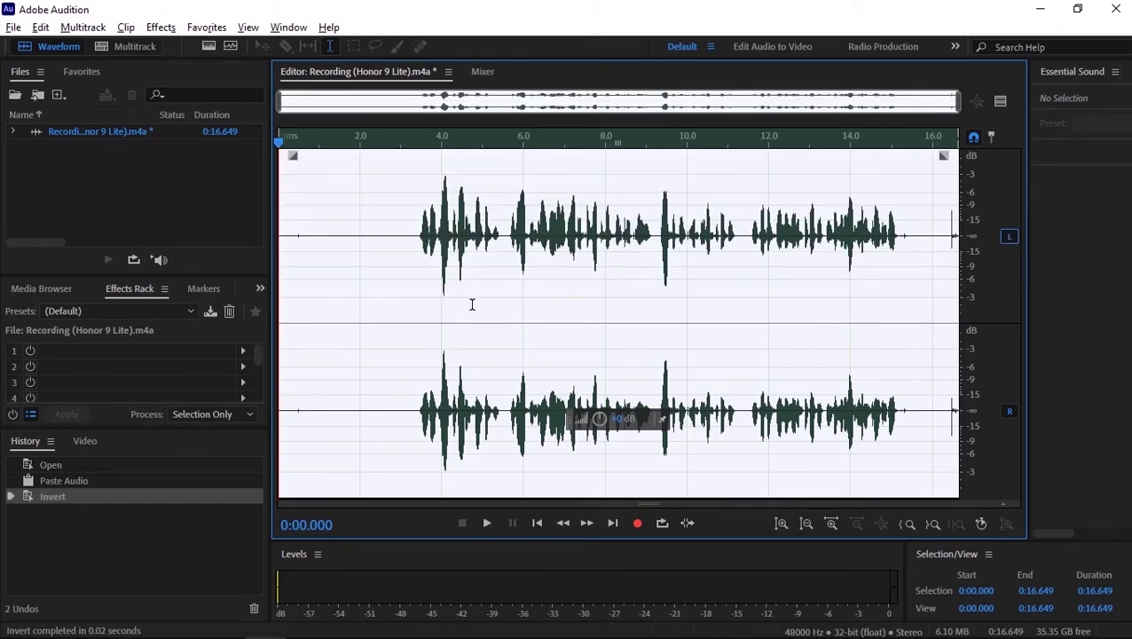
click(390, 430)
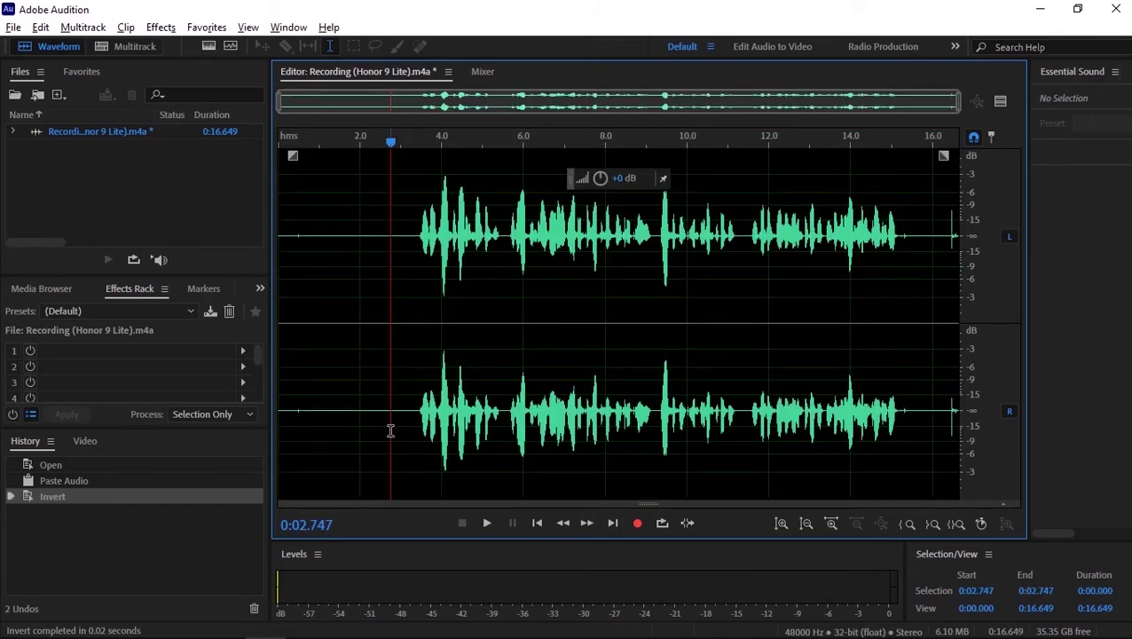